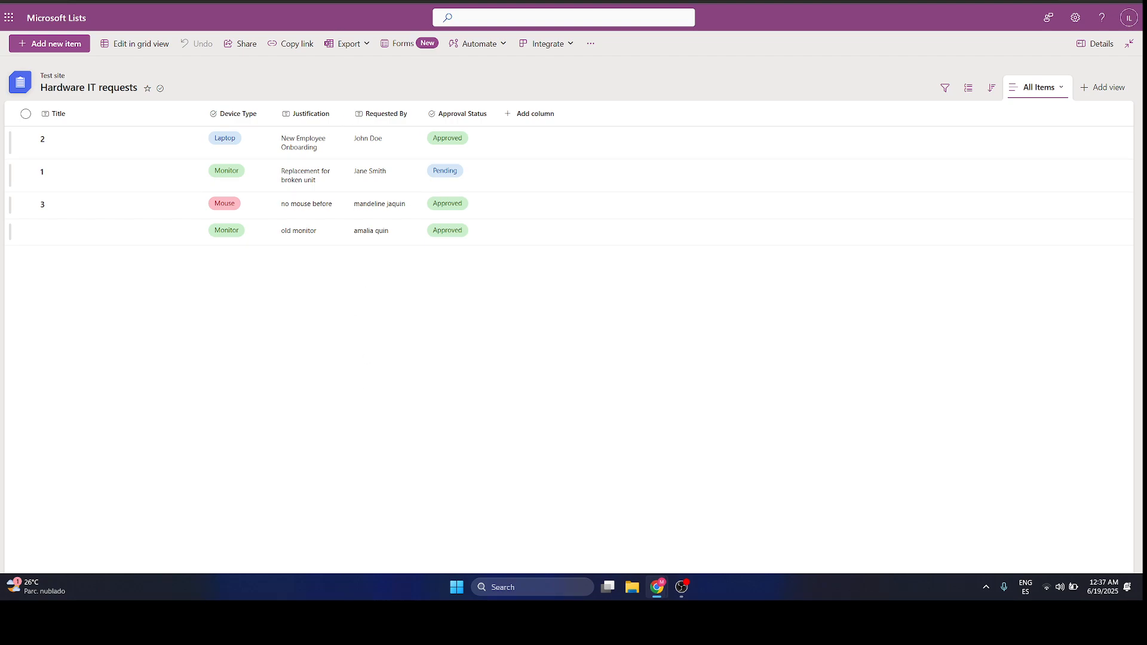
key("ctrl+Tab")
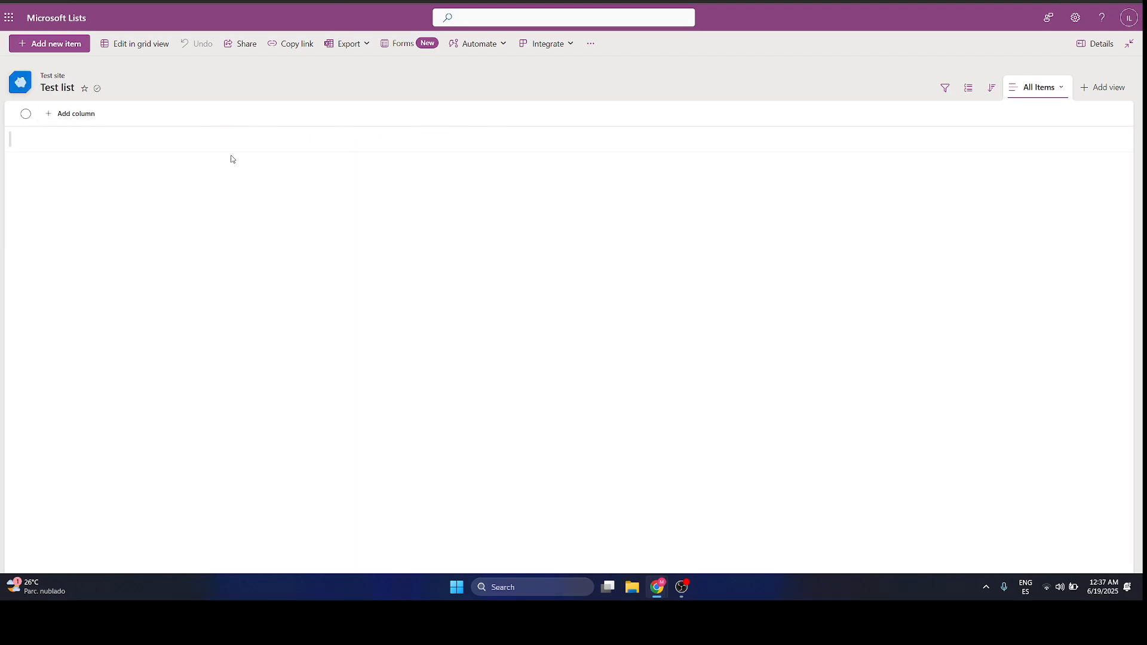
left_click(60, 87)
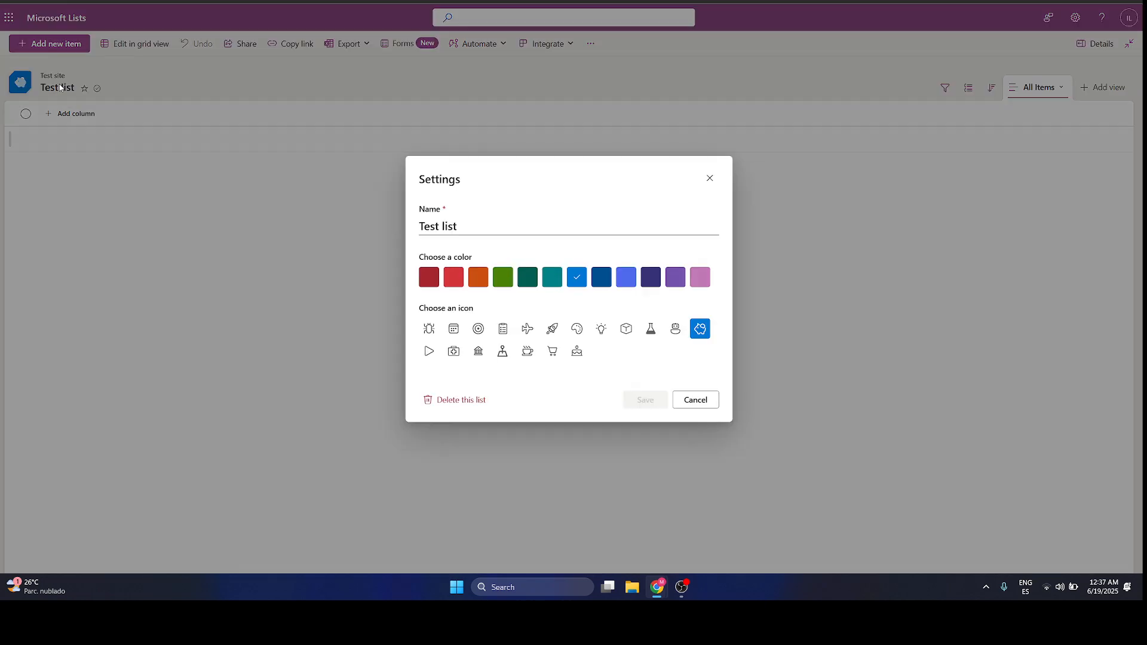
left_click(492, 226)
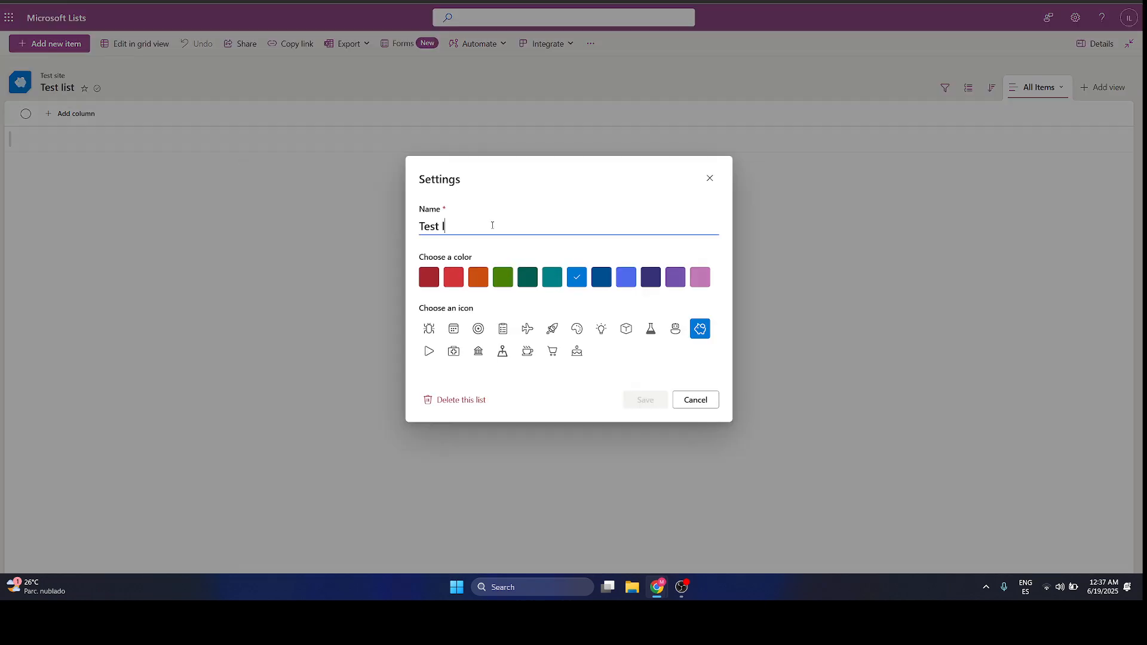
key("BackSpace")
type("Employees Lis")
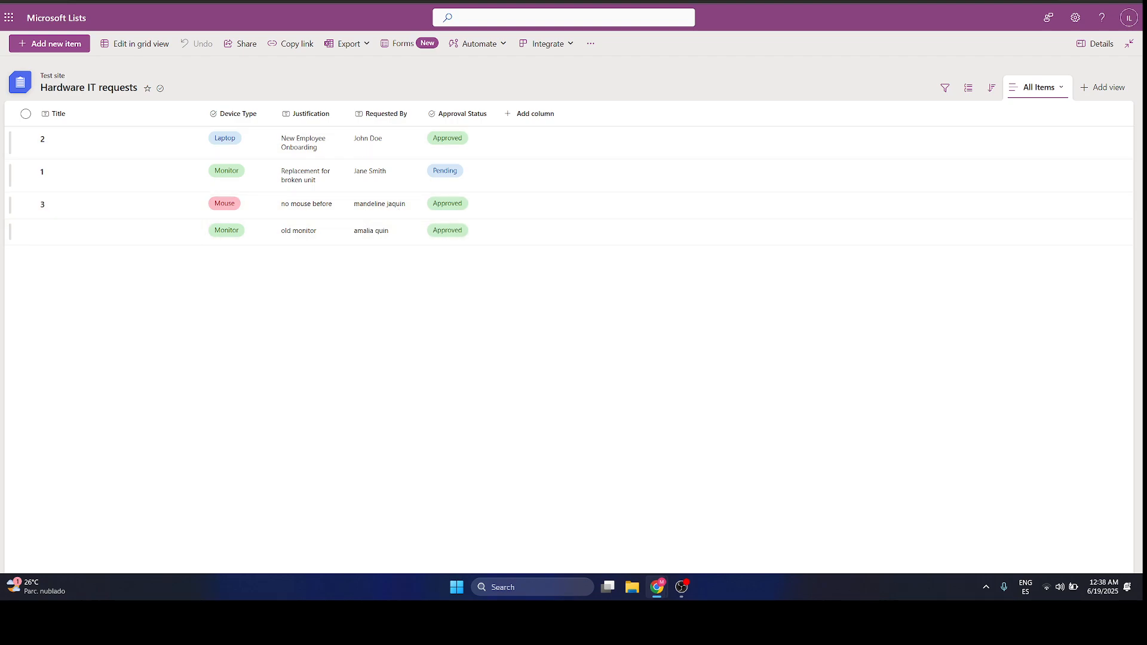
In the Test list, start creating a new column of the Lookup type.
left_click(204, 1)
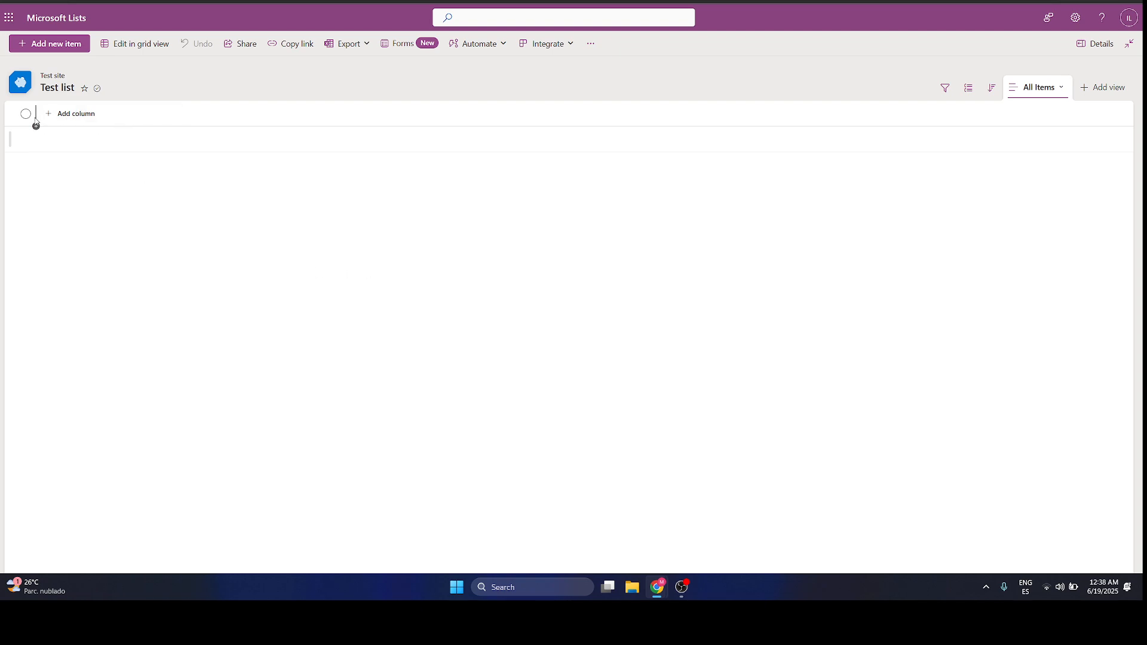
left_click(335, 1)
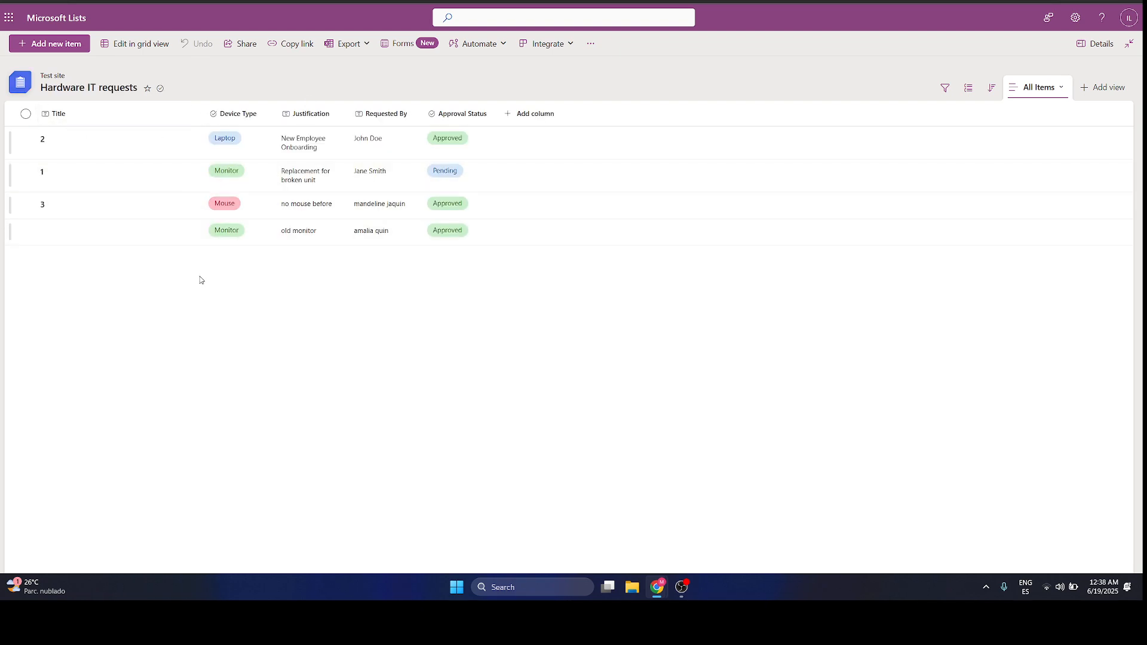
left_click(311, 1)
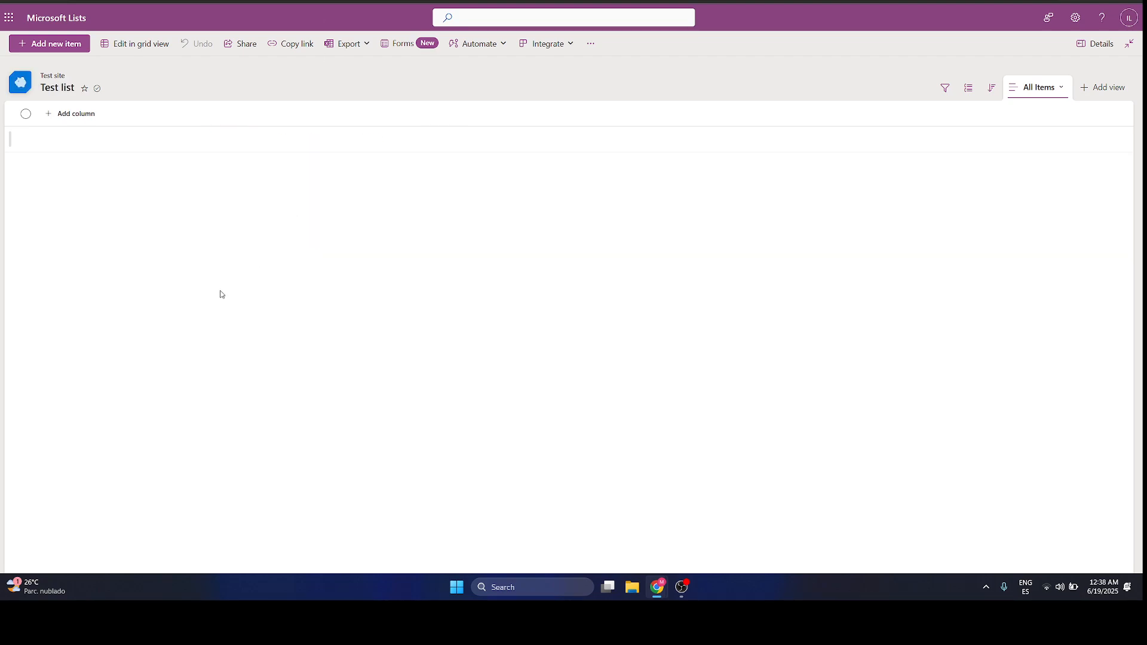
left_click(61, 114)
scroll(275, 240, "down", 3)
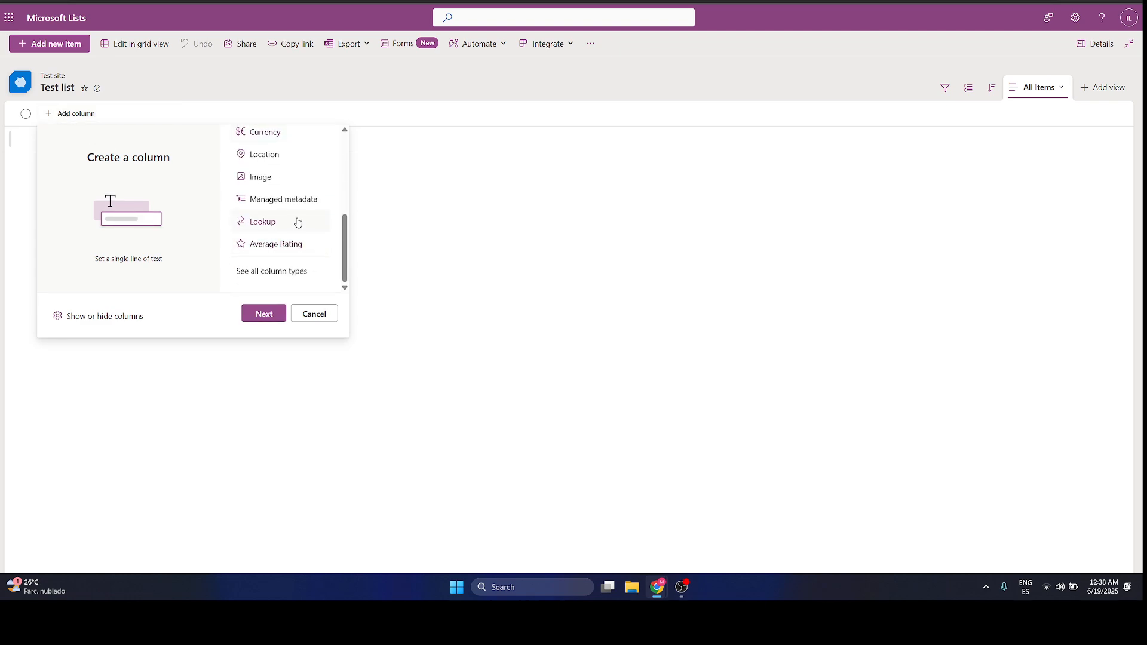
left_click(298, 222)
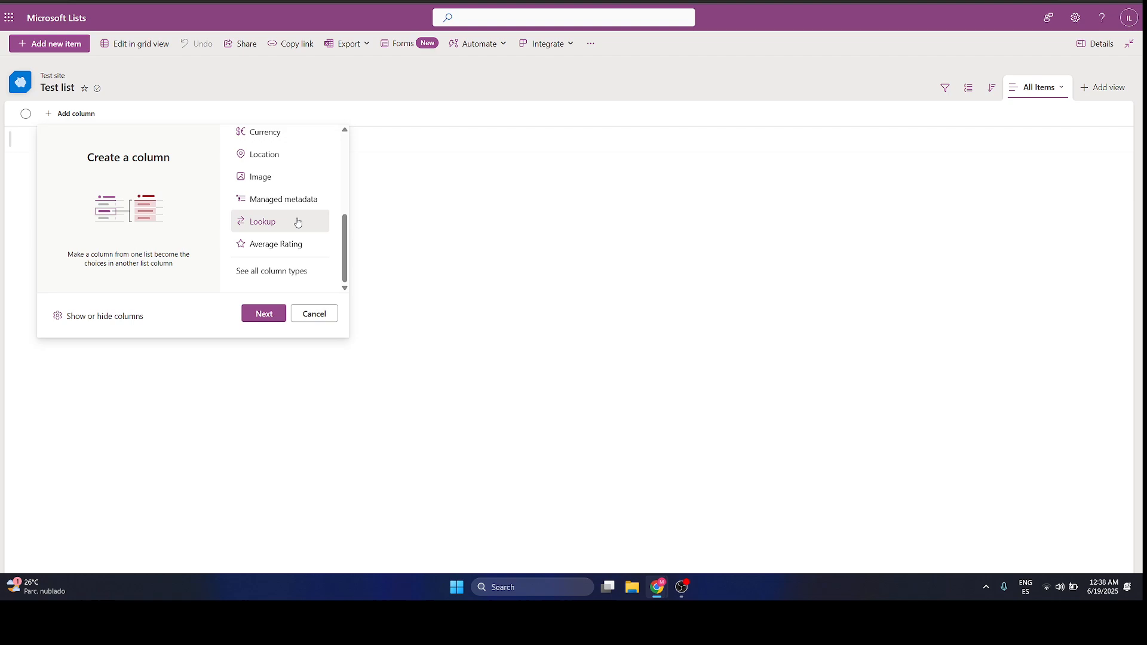
left_click(267, 320)
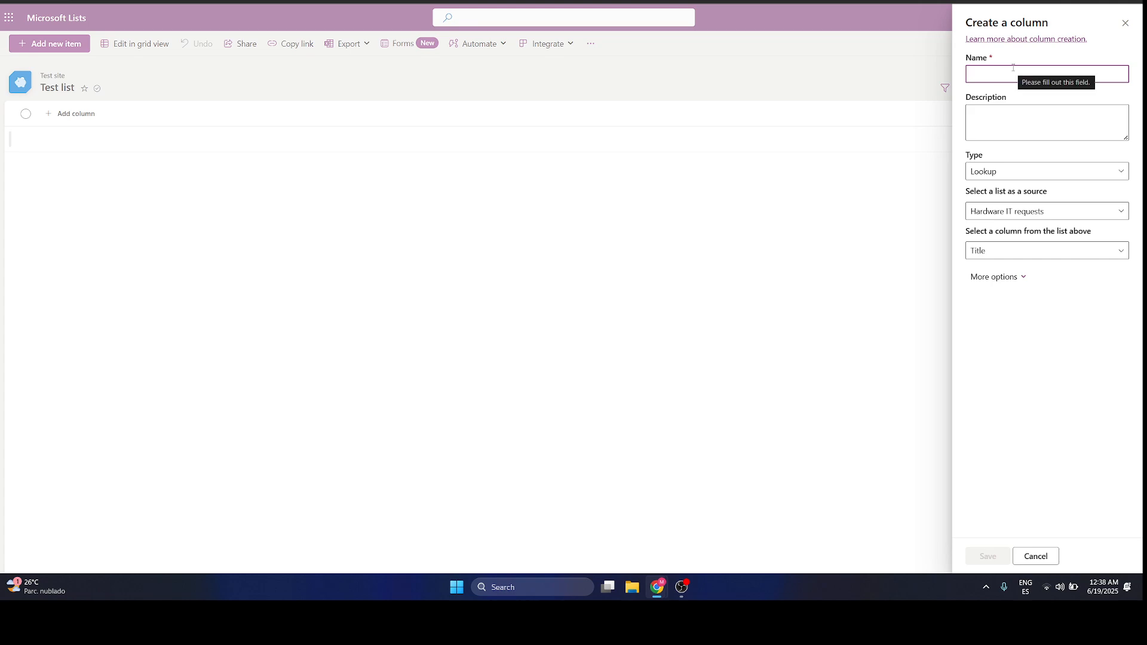
Name the lookup column Employees Names and source it from the Requested By column of the Hardware IT requests list.
type("Emplo")
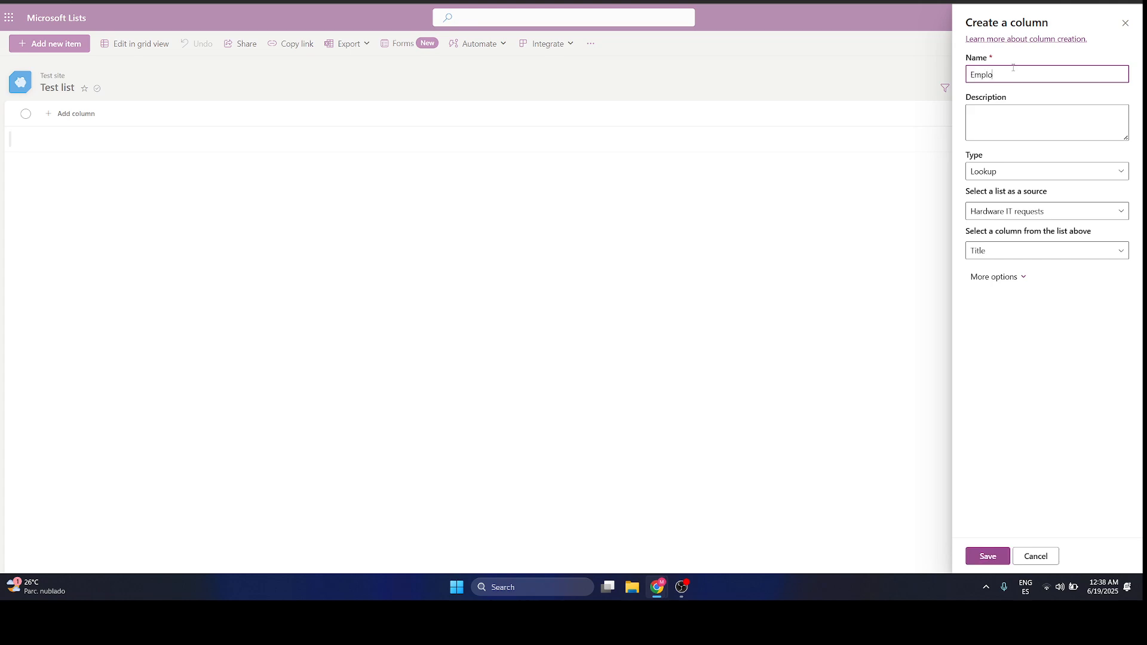
type("yees Names")
left_click(1010, 214)
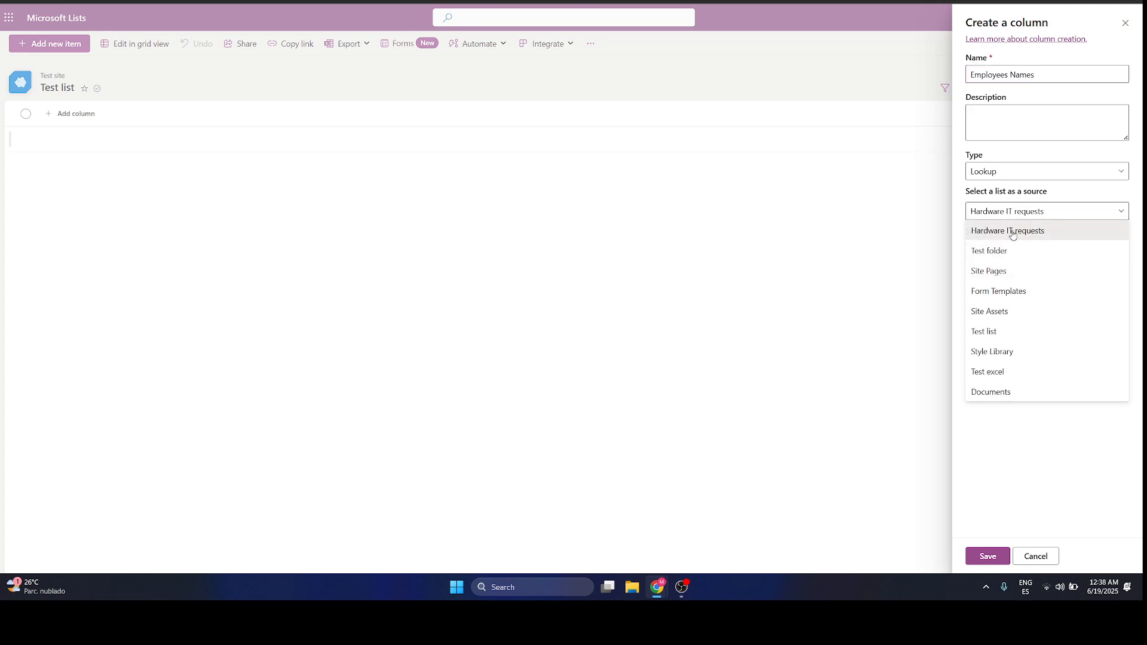
left_click(1013, 234)
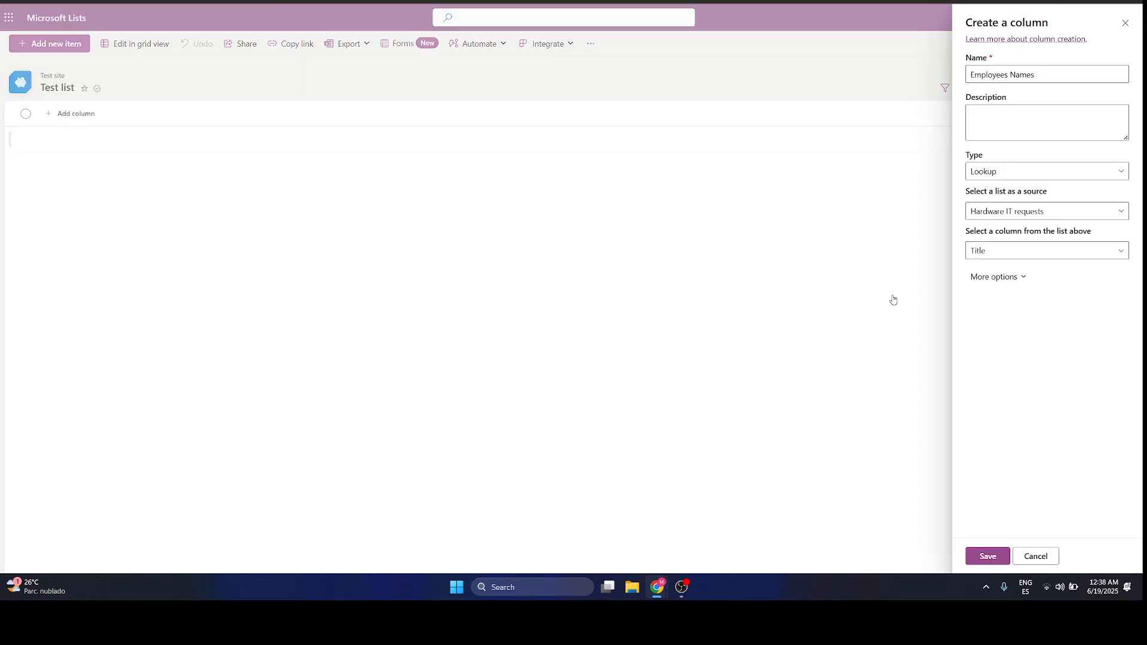
left_click(986, 251)
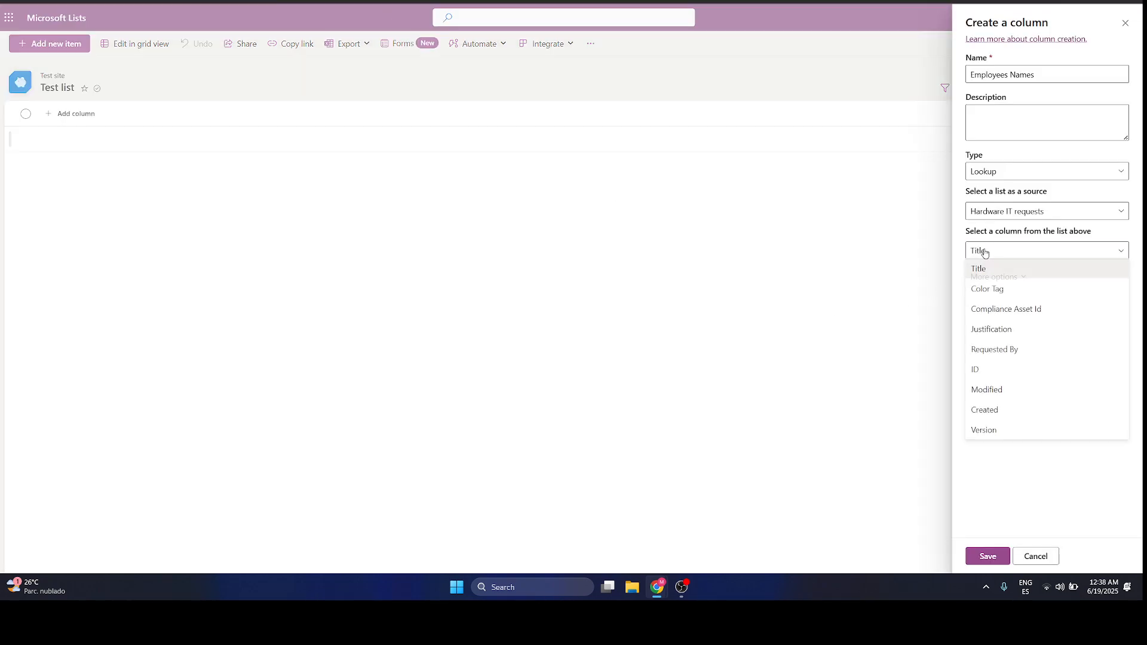
left_click(1018, 349)
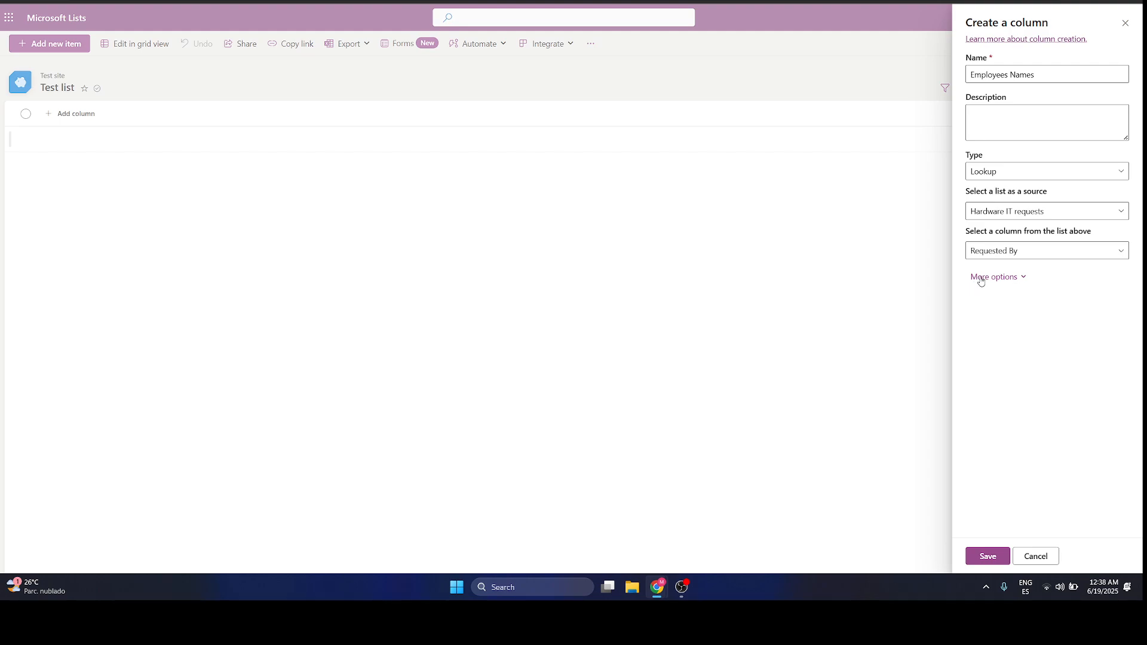
Examine the lookup column's additional options, including extra source columns, deletion behaviour, multiple selections and unique values.
left_click(980, 278)
scroll(1038, 331, "down", 4)
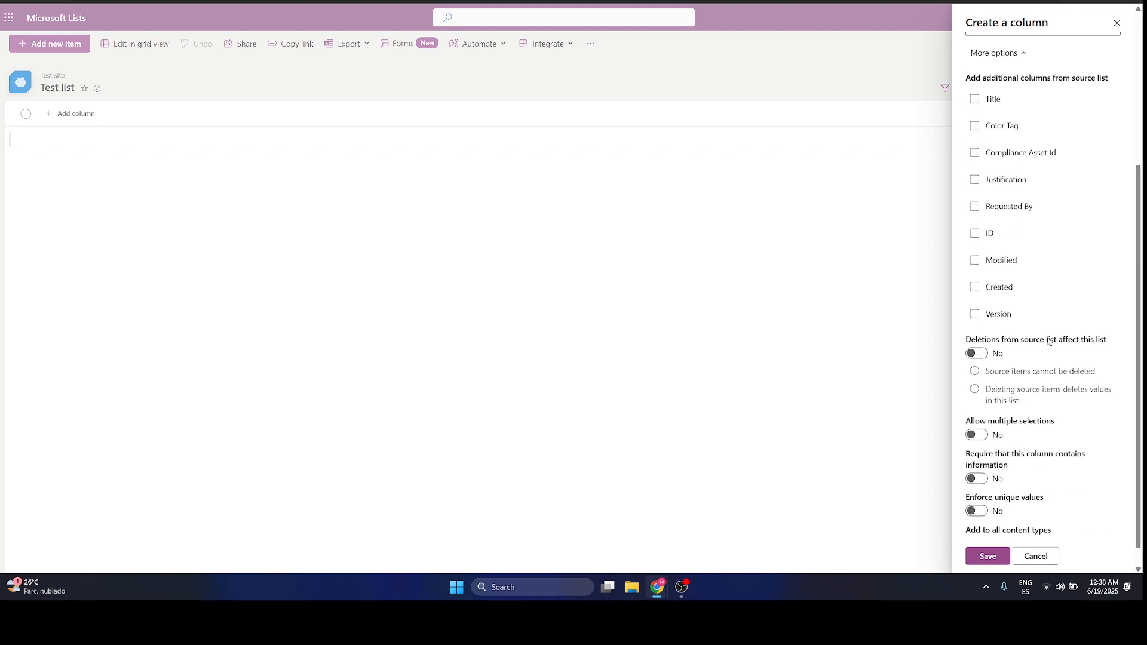
scroll(1043, 342, "up", 4)
scroll(1041, 353, "down", 1)
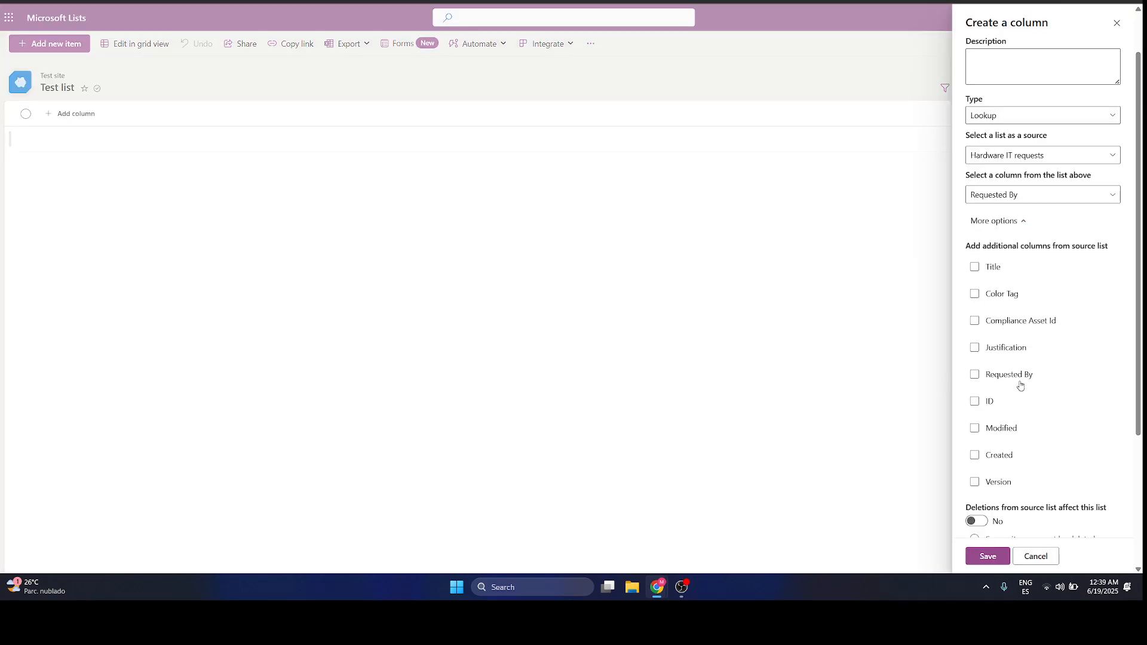
scroll(1010, 394, "down", 1)
scroll(1016, 407, "up", 2)
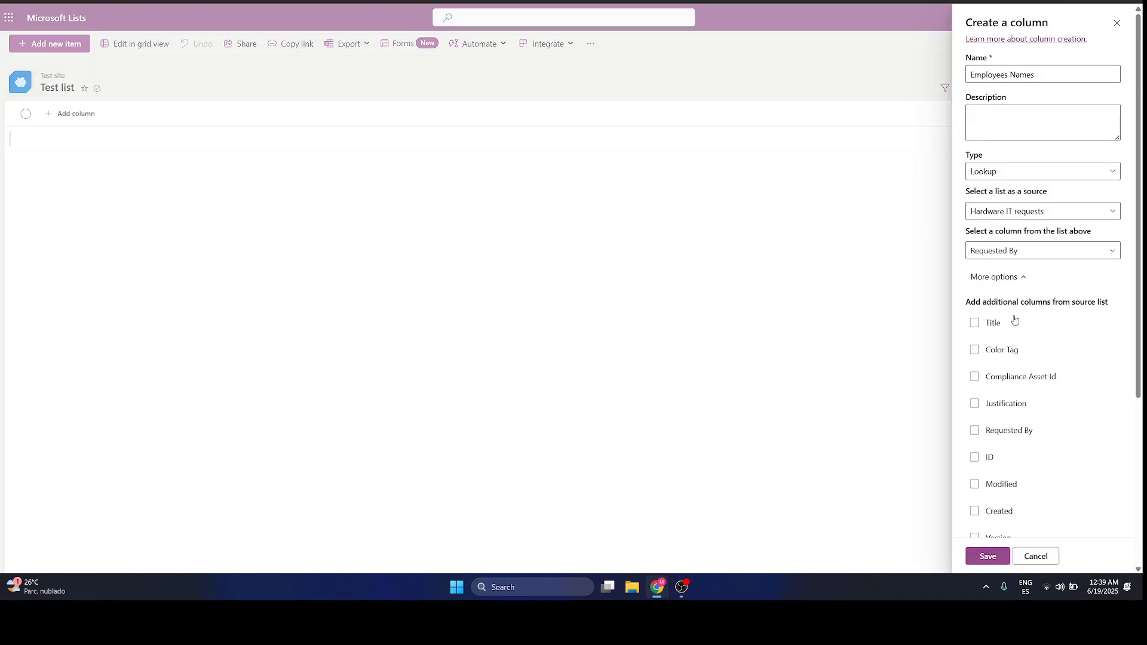
scroll(1019, 359, "down", 4)
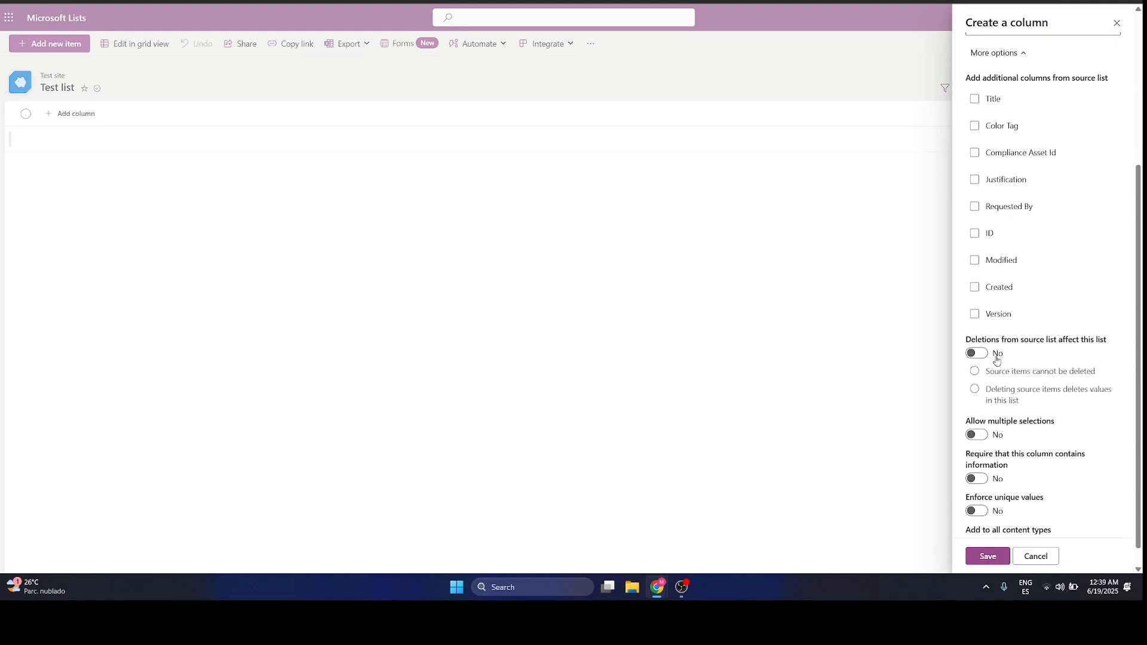
scroll(992, 366, "down", 1)
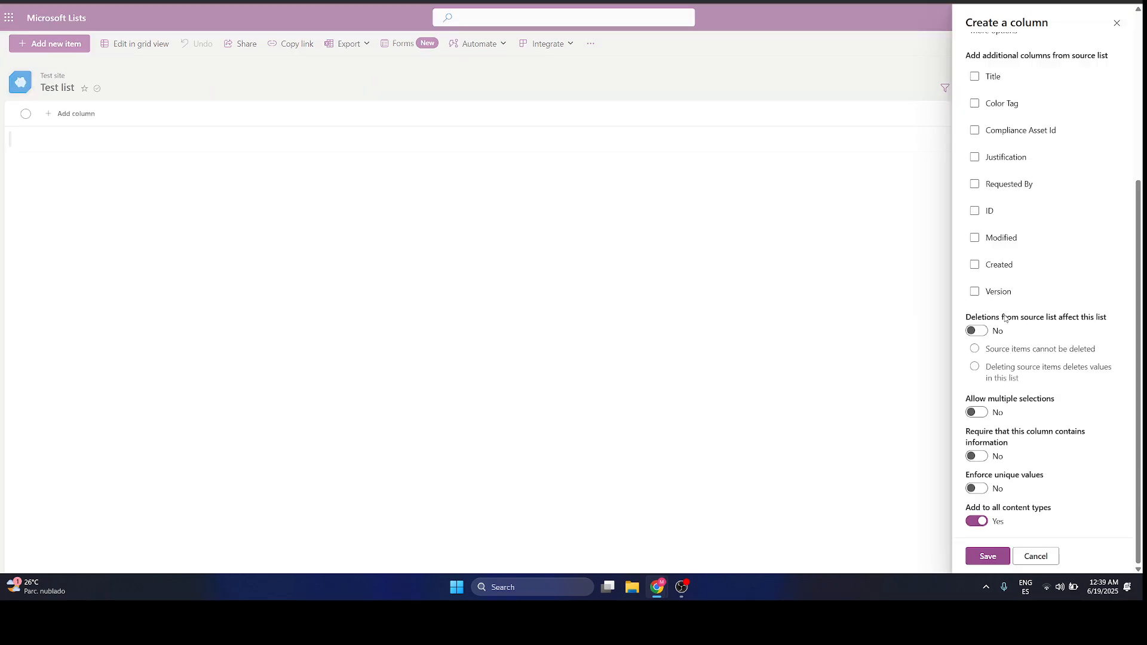
Enforce unique values for the Employees Names column, leave deletions from the source list off, and try to save it.
left_click(975, 332)
left_click(976, 333)
left_click(979, 489)
left_click(1001, 558)
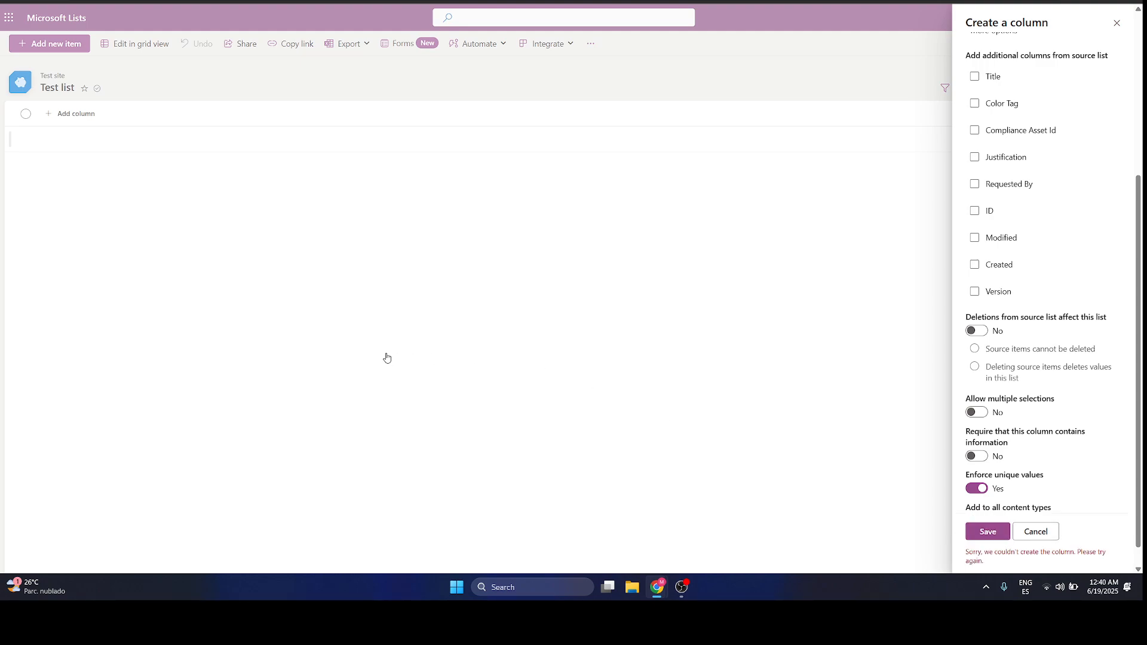
Review all the settings of the Employees Names column, from its source list to its content type option.
scroll(1070, 439, "down", 1)
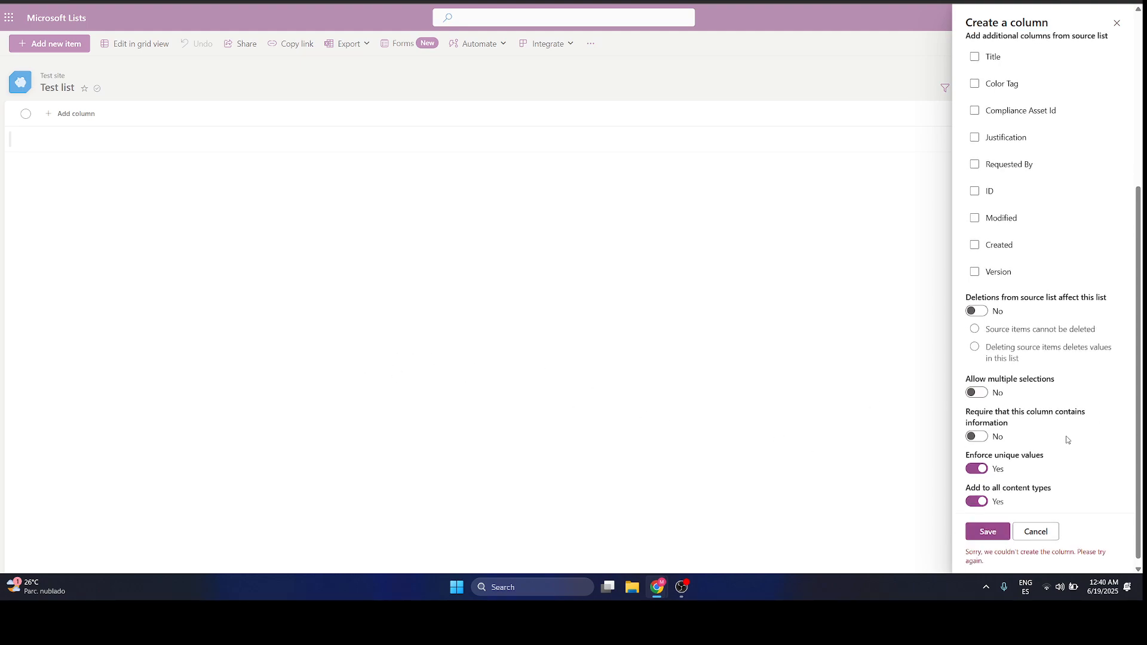
scroll(1069, 439, "up", 5)
scroll(1039, 299, "down", 5)
scroll(1074, 454, "up", 5)
scroll(1010, 320, "down", 5)
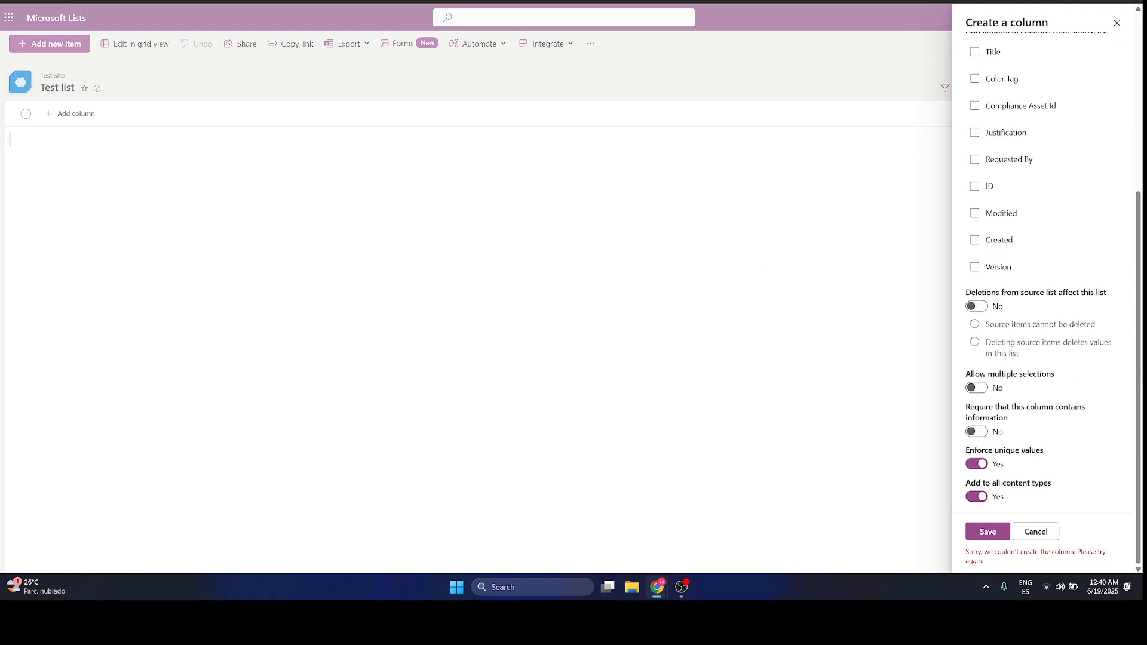
scroll(1045, 456, "up", 5)
scroll(1045, 456, "down", 5)
scroll(1045, 456, "up", 5)
scroll(1058, 397, "down", 5)
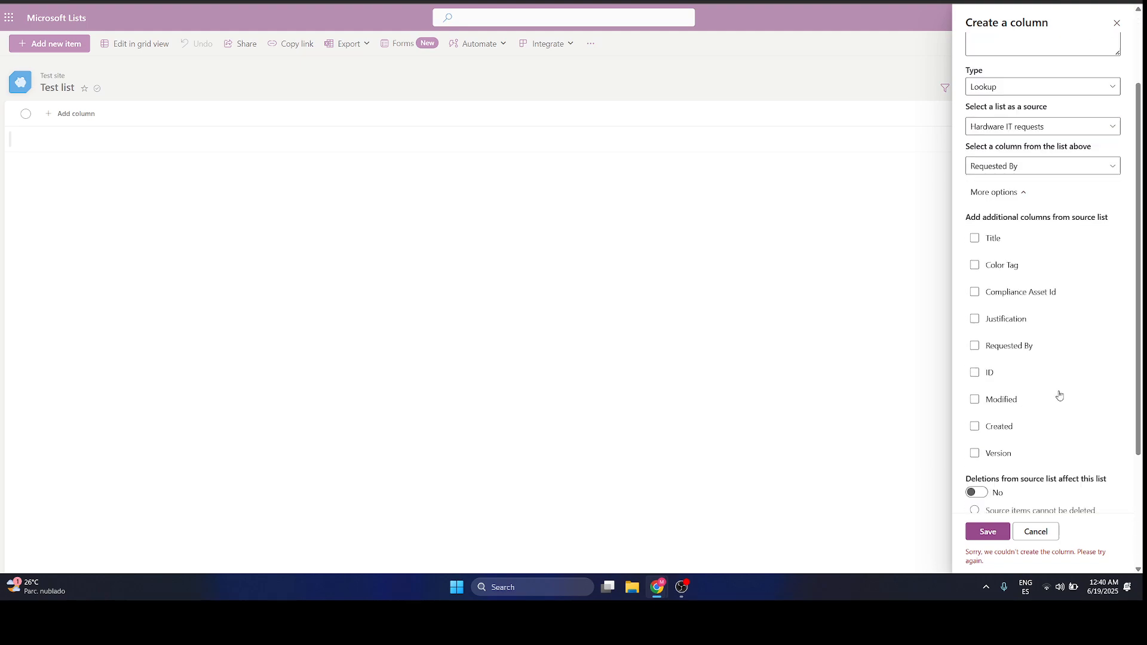